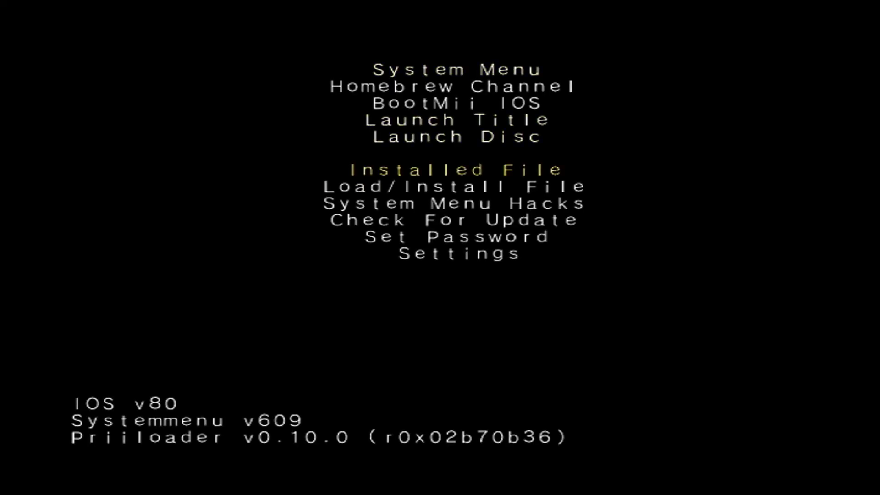
Step: Enable Block Online Updates, Move Disc Channel and Region Free EVERYTHING, then reposition the Disc Channel
key("Return")
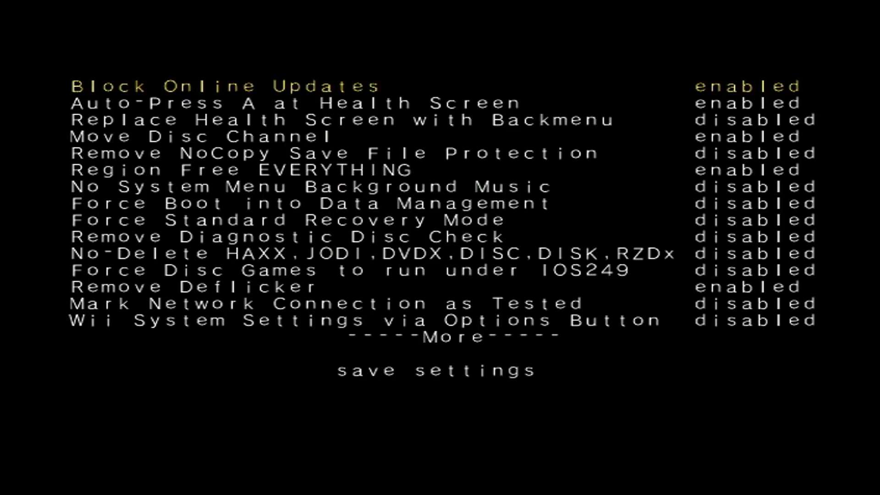
key("Down")
key("Down")
key("Down")
key("Down")
key("Down")
key("Down")
key("Down")
key("Down")
key("Down")
key("Down")
key("Down")
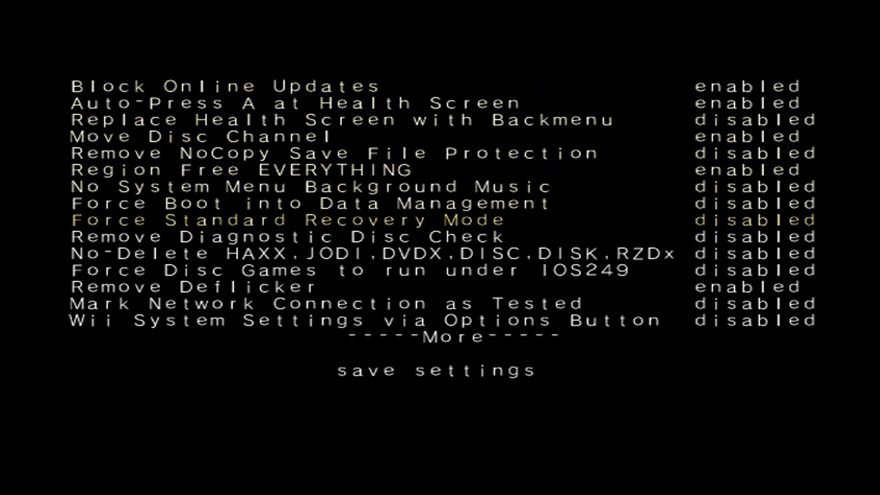
key("Down")
key("Down")
key("Down")
key("Down")
key("Down")
key("Down")
key("Down")
key("Down")
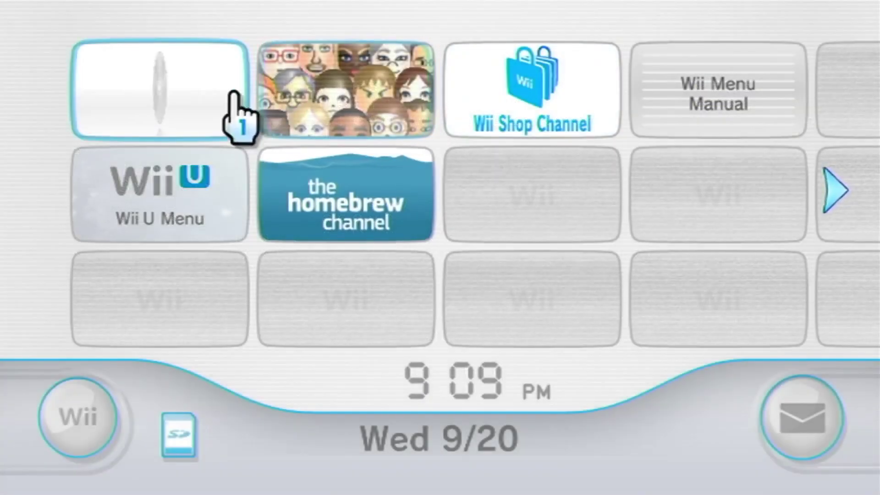
left_click_drag(235, 88, 504, 192)
Step: Put Homebrew Channel top-left and Disc Channel beside Wii U Menu, then launch Homebrew Channel
left_click_drag(383, 220, 202, 133)
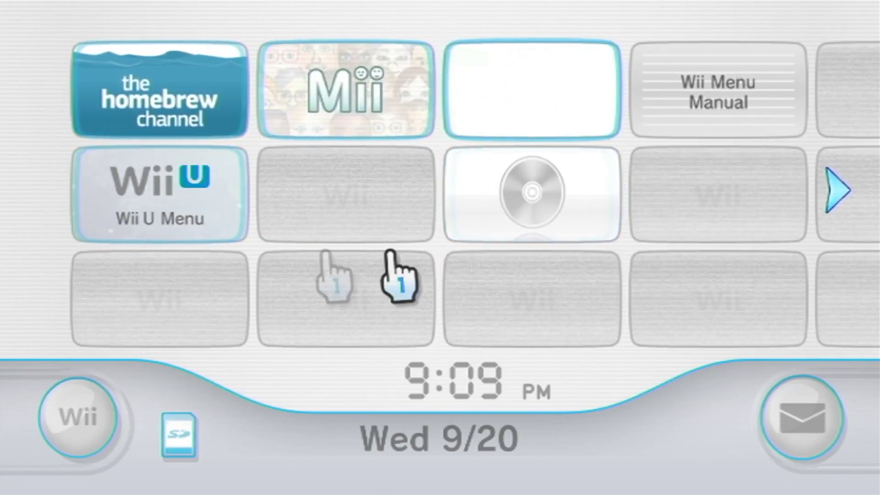
left_click_drag(497, 224, 362, 206)
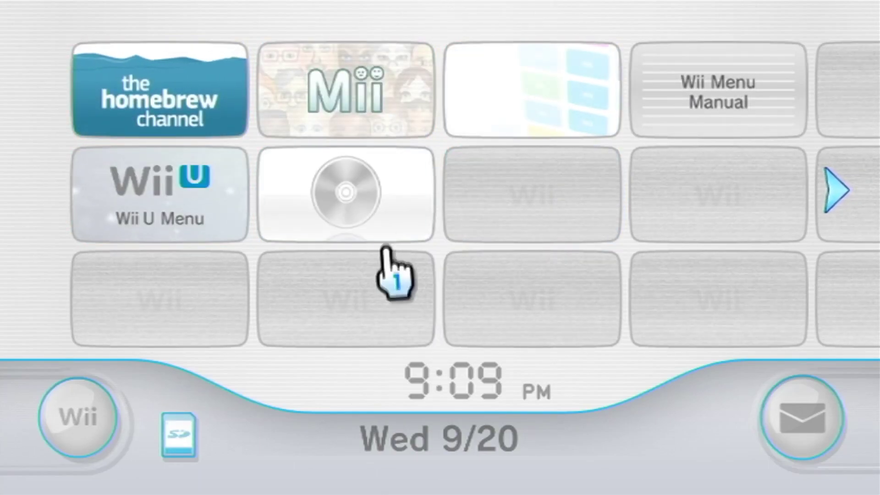
left_click(387, 205)
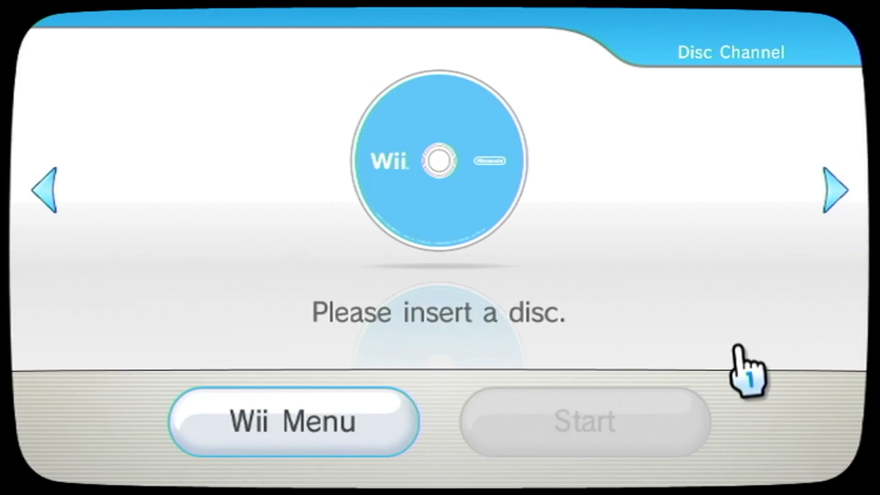
left_click(387, 442)
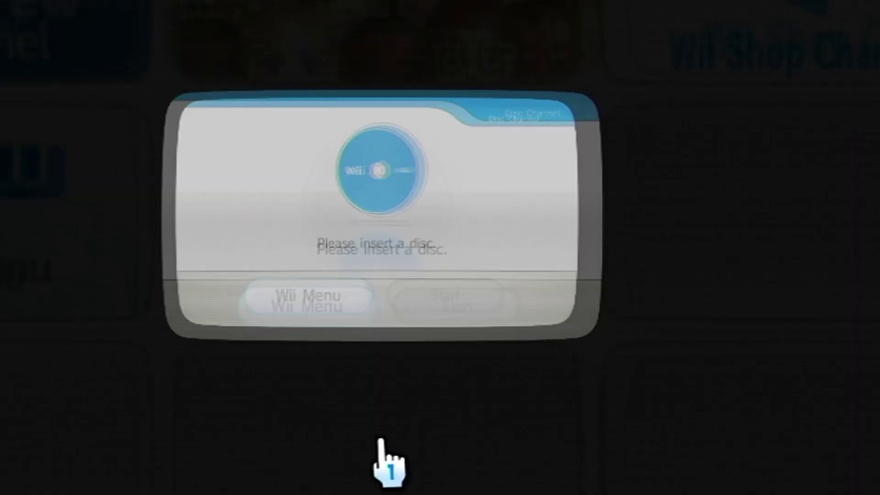
left_click(201, 123)
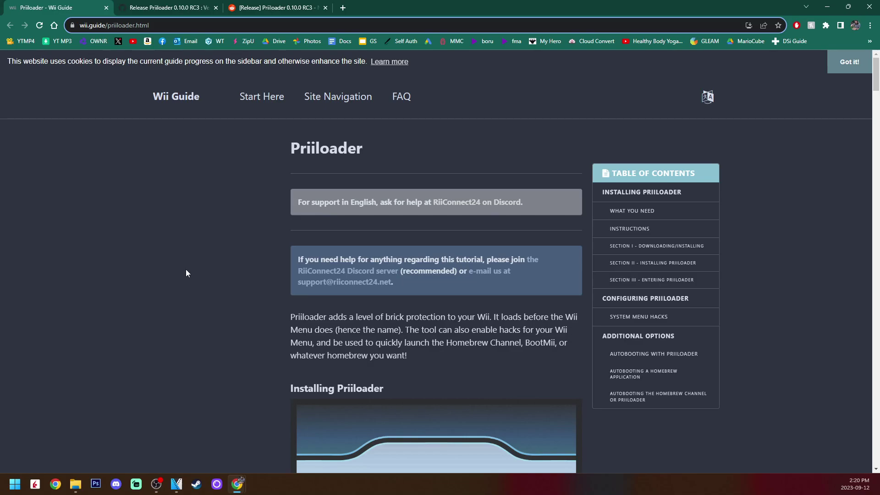
Step: Scroll the wii.guide Priiloader page to 'What you need' with the installer and LoadPriiloader links
scroll(187, 273, "down", 10)
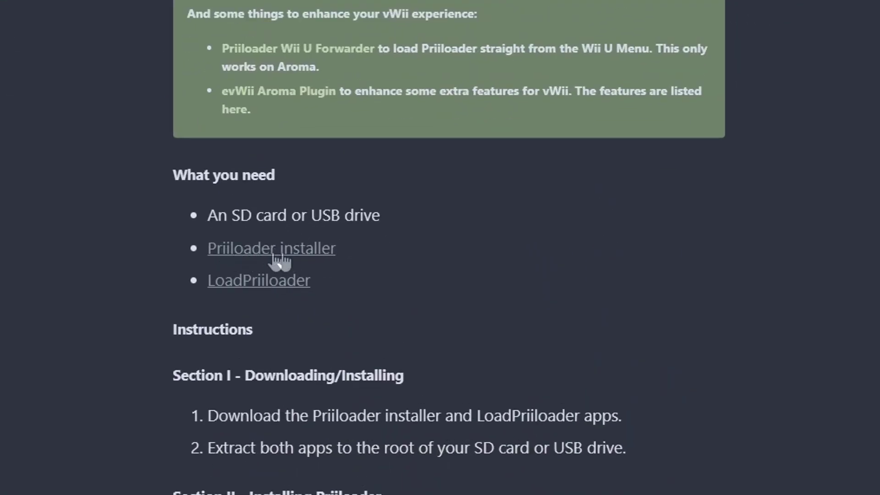
Step: Download priiloader.zip from the Priiloader Installer page on oscwii.org and close that tab
left_click(272, 258)
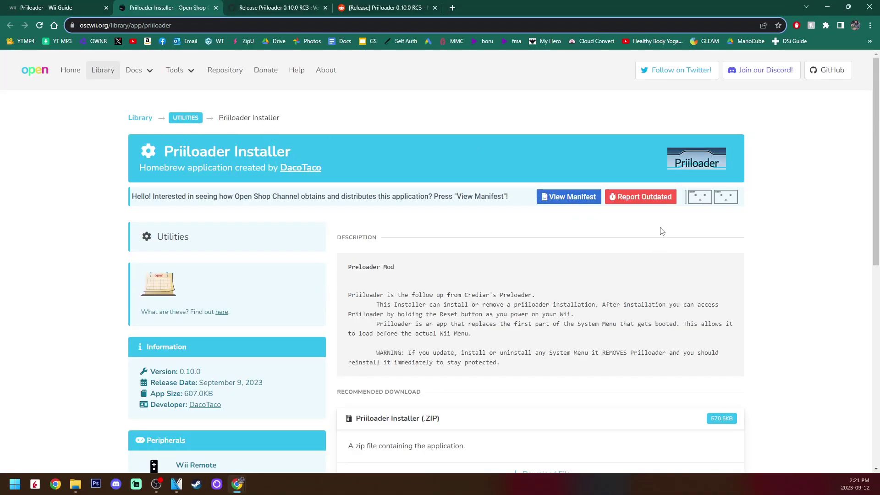
scroll(661, 231, "down", 3)
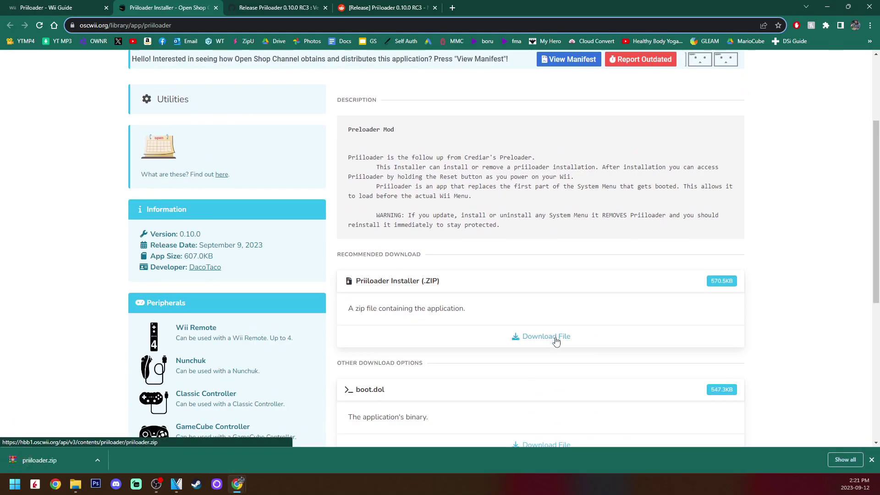
left_click(216, 7)
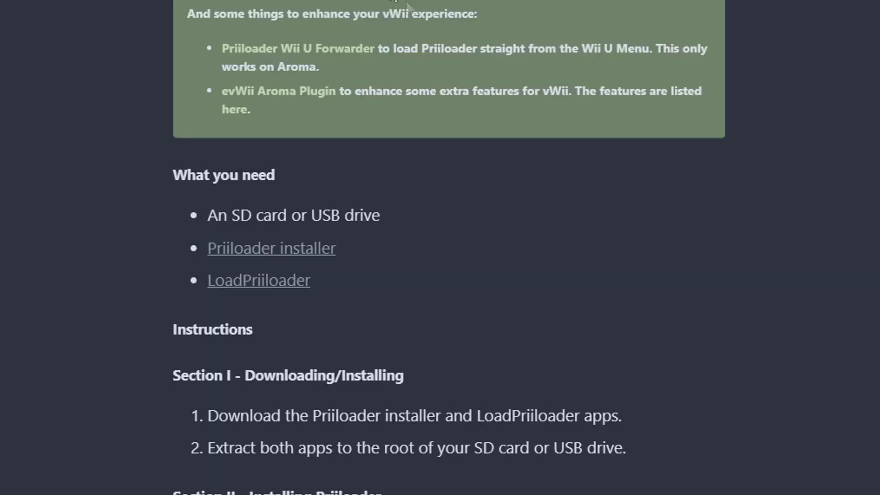
Step: Download LoadPriiloader.zip from its Open Shop Channel page and close the tab
left_click(280, 282)
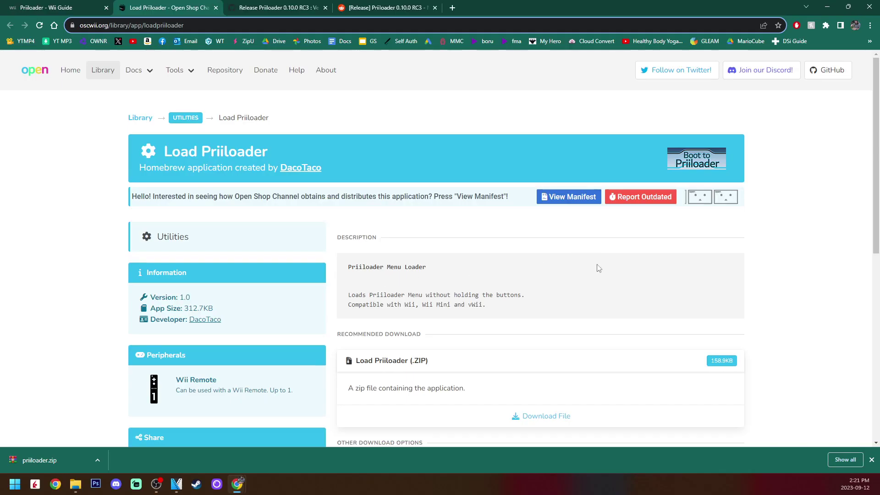
scroll(598, 268, "down", 4)
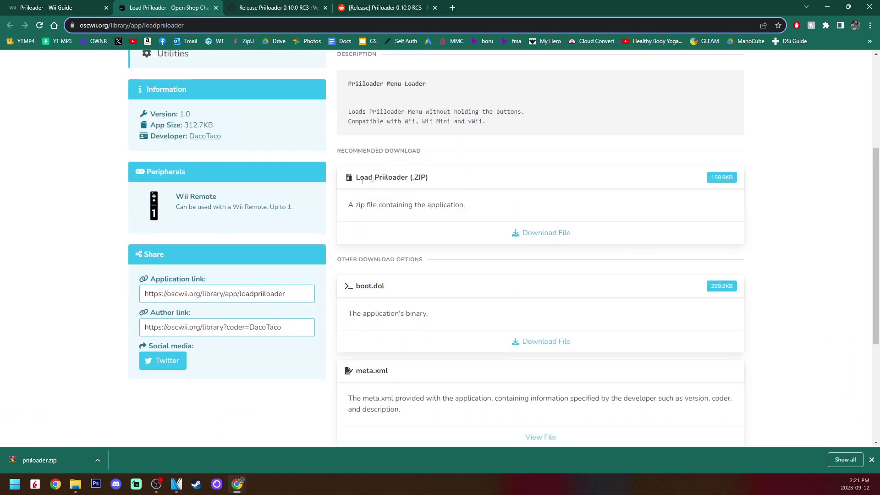
left_click(562, 234)
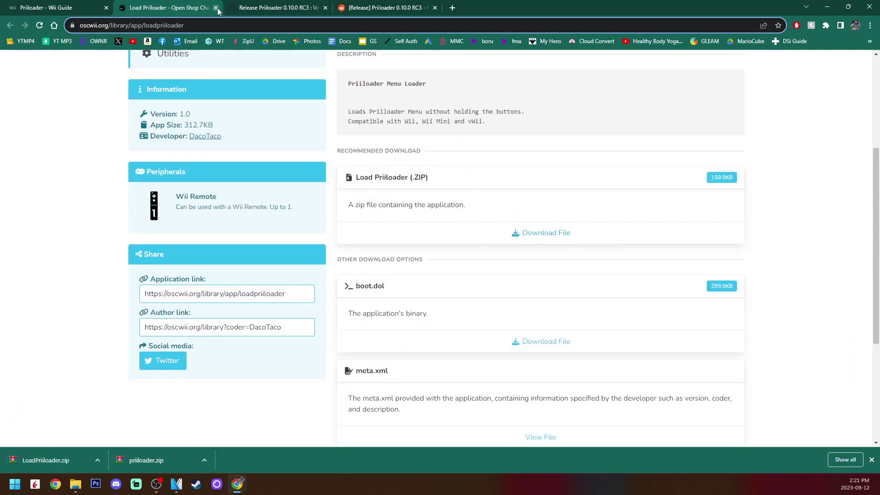
key("ctrl+w")
Step: Download PriiloaderWiiUForwarder.wuhb from the 0.10.0 RC3 GitHub release and bring up File Explorer
scroll(546, 297, "up", 1)
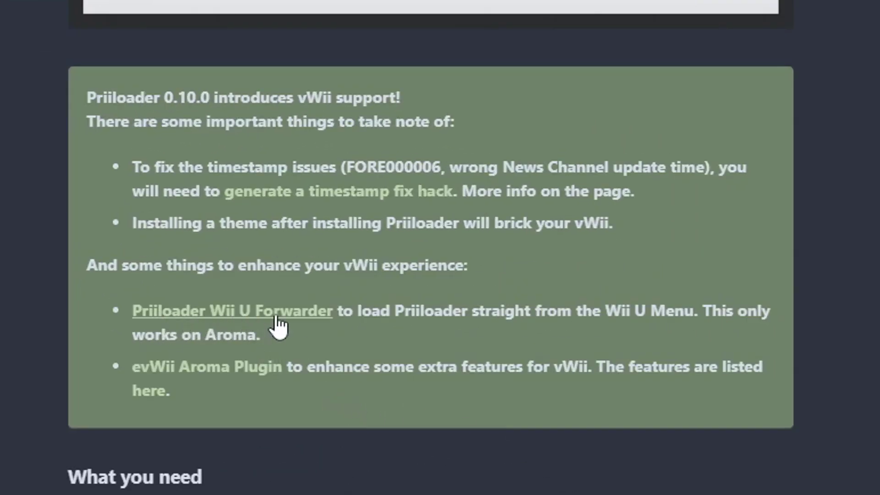
left_click(242, 321)
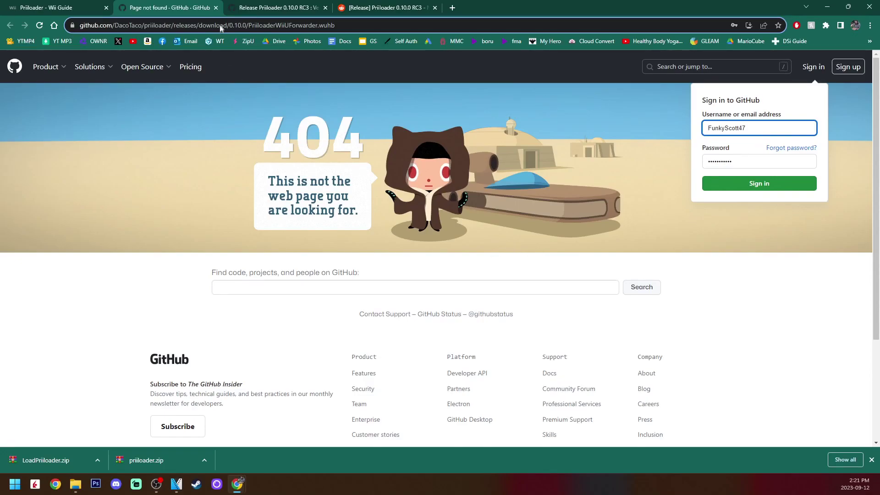
left_click(216, 8)
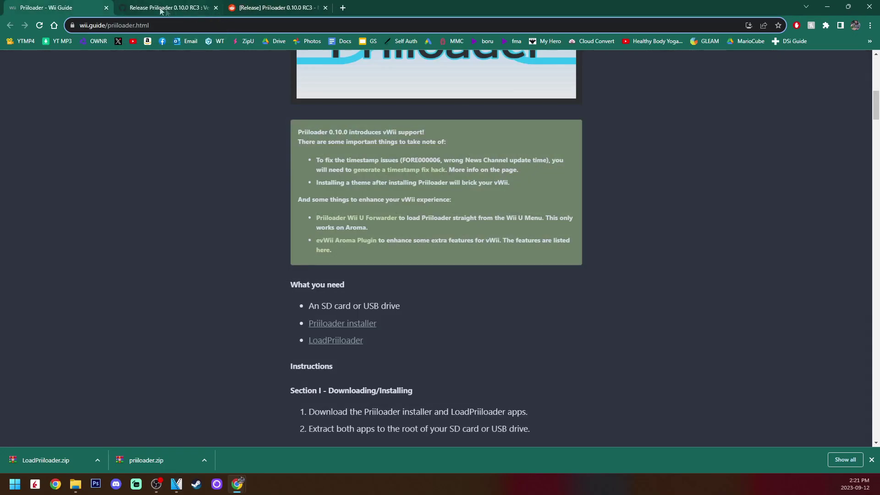
left_click(161, 10)
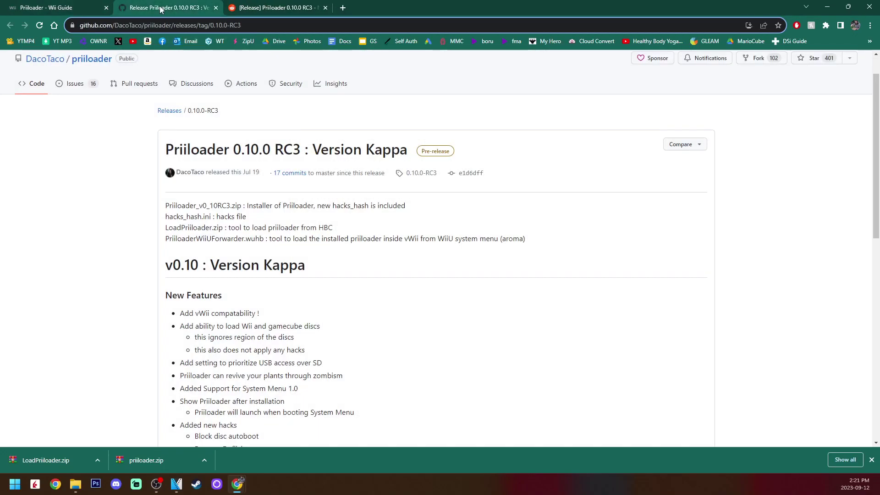
scroll(384, 265, "down", 15)
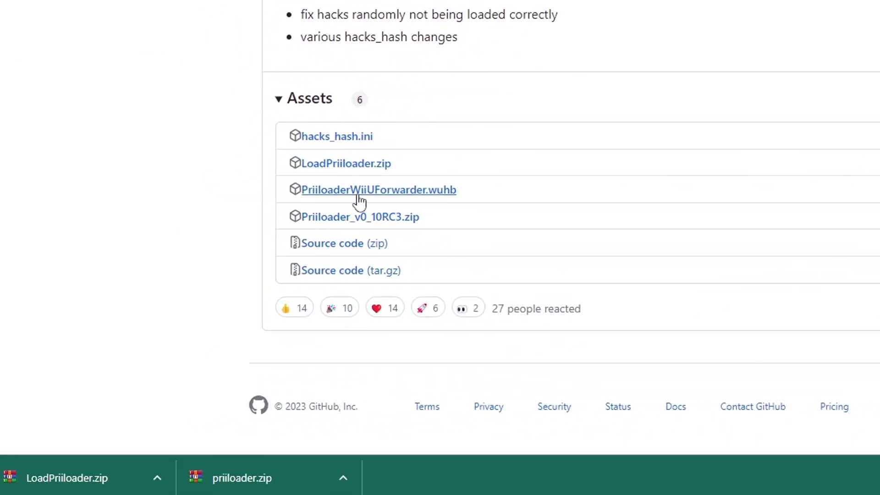
left_click(425, 195)
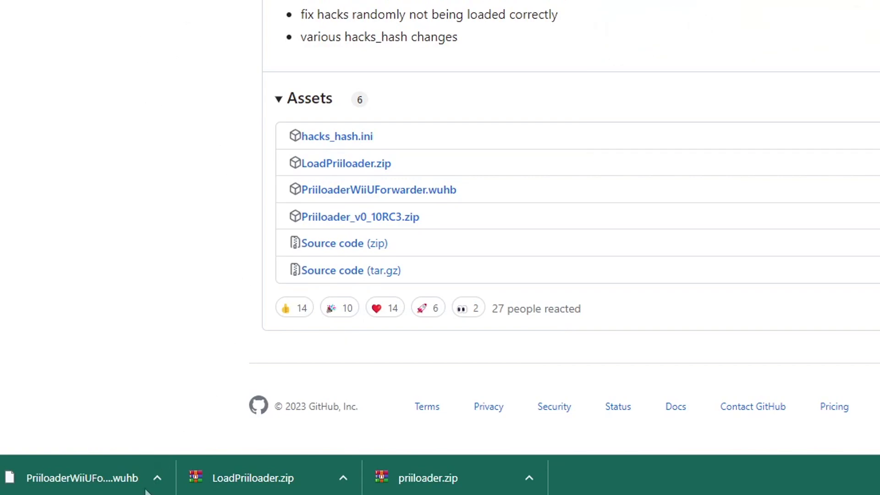
left_click(118, 413)
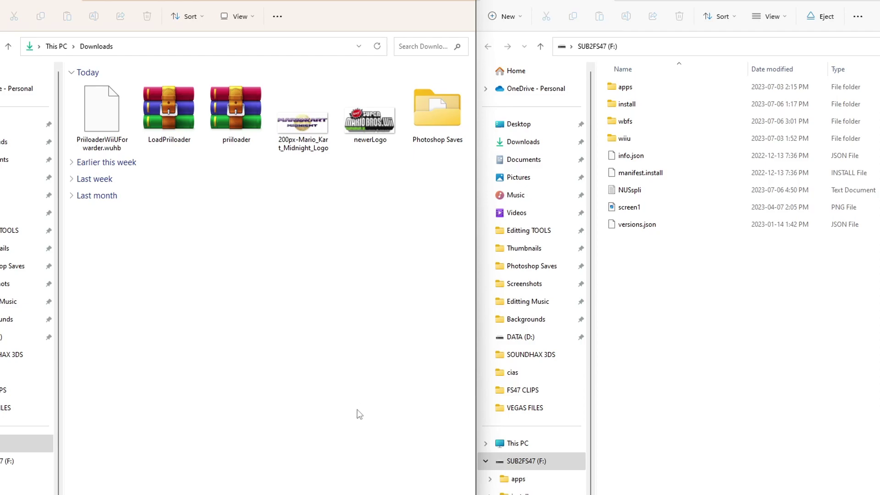
Step: Copy the apps folder from priiloader.zip to the F: drive root and delete the archive
double_click(246, 119)
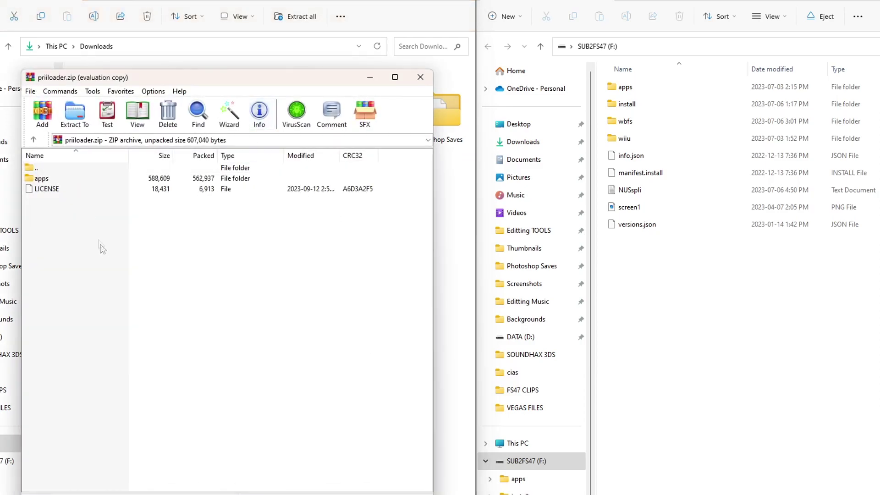
left_click_drag(47, 181, 82, 179)
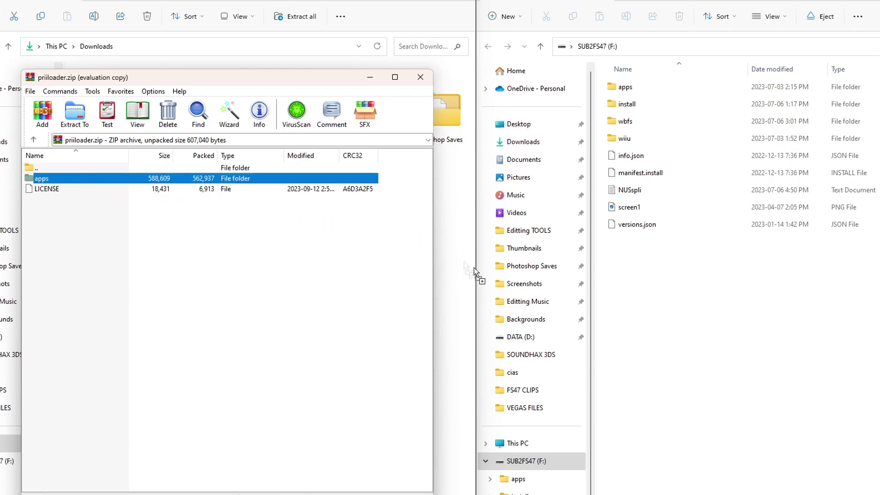
left_click_drag(779, 326, 778, 325)
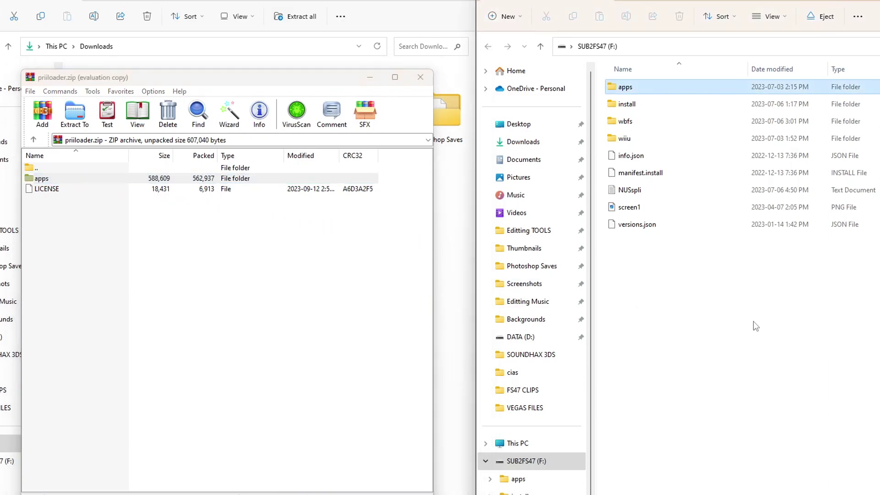
left_click(420, 78)
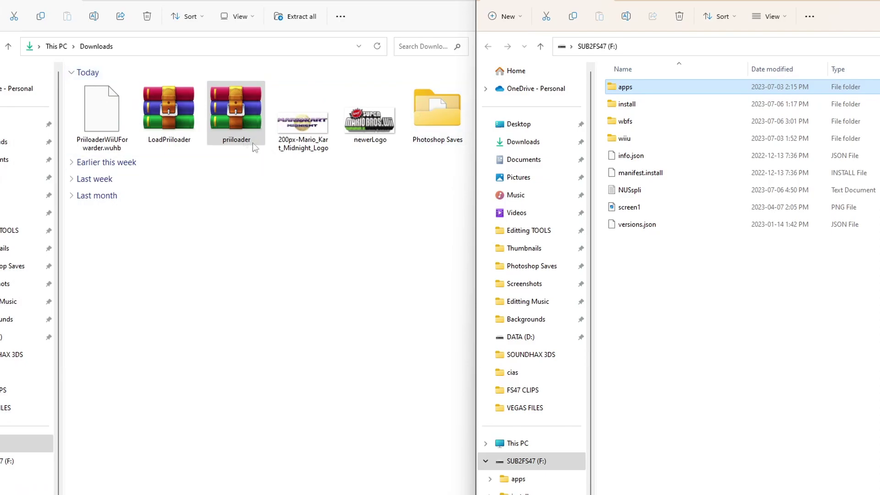
right_click(237, 122)
left_click(326, 128)
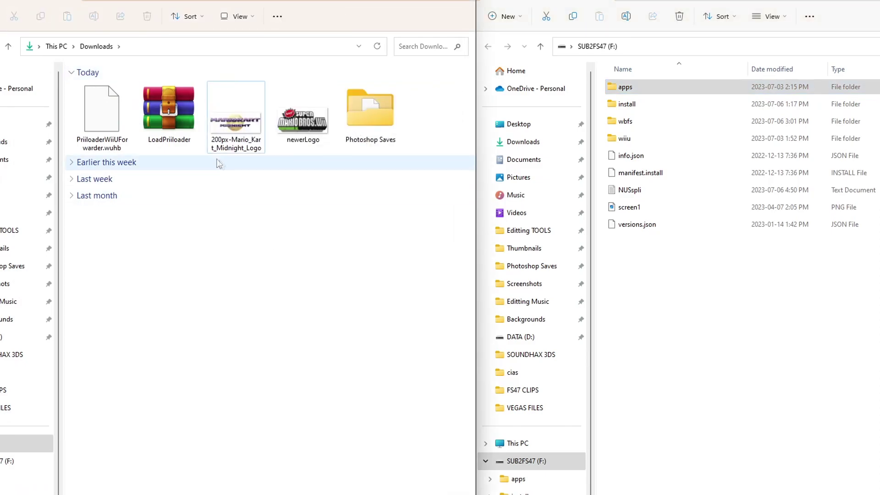
Step: Copy LoadPriiloader.zip's apps folder onto F: and delete that archive from Downloads
double_click(174, 117)
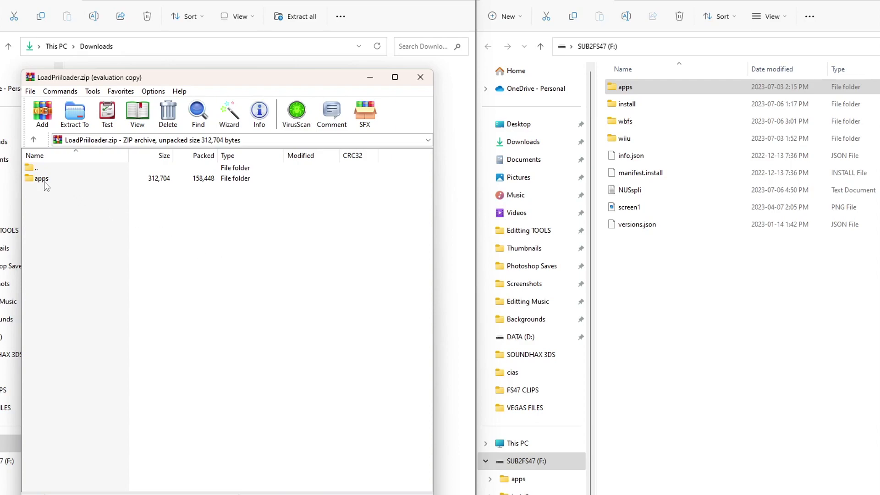
left_click_drag(45, 184, 56, 179)
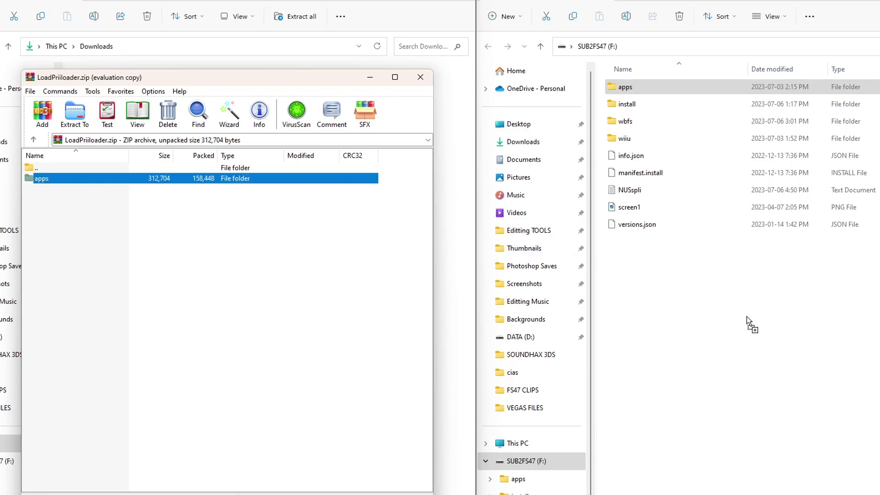
left_click_drag(747, 317, 746, 316)
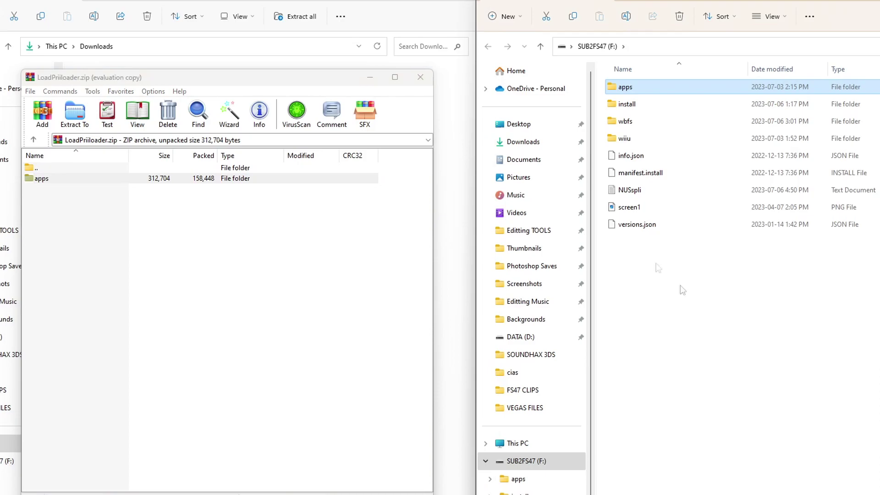
left_click(420, 78)
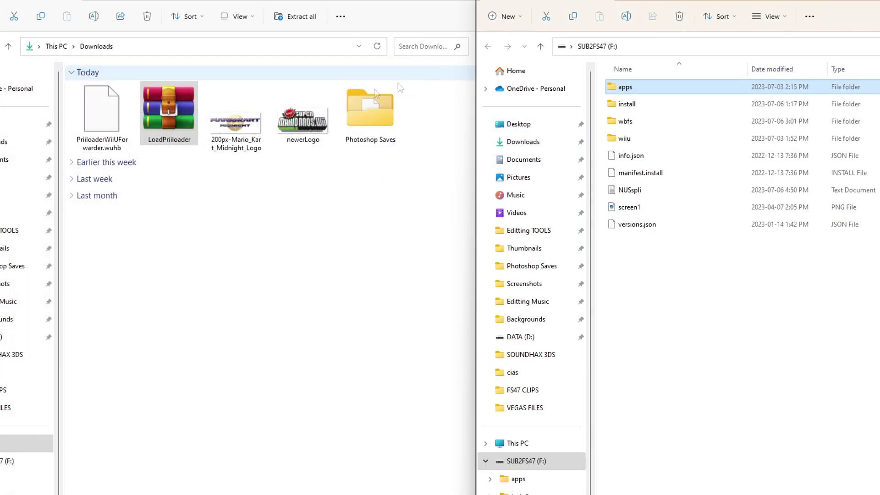
right_click(176, 119)
left_click(280, 133)
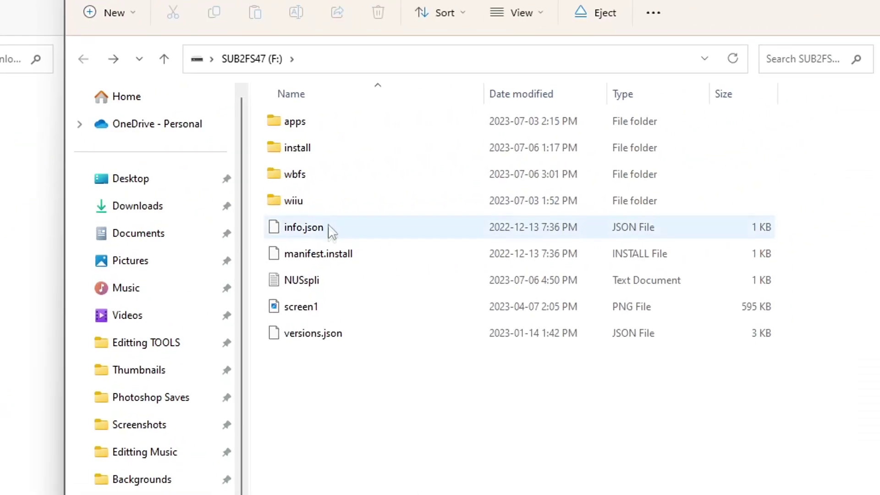
Step: Copy PriiloaderWiiUForwarder.wuhb from Downloads into F:\wiiu\apps
double_click(319, 205)
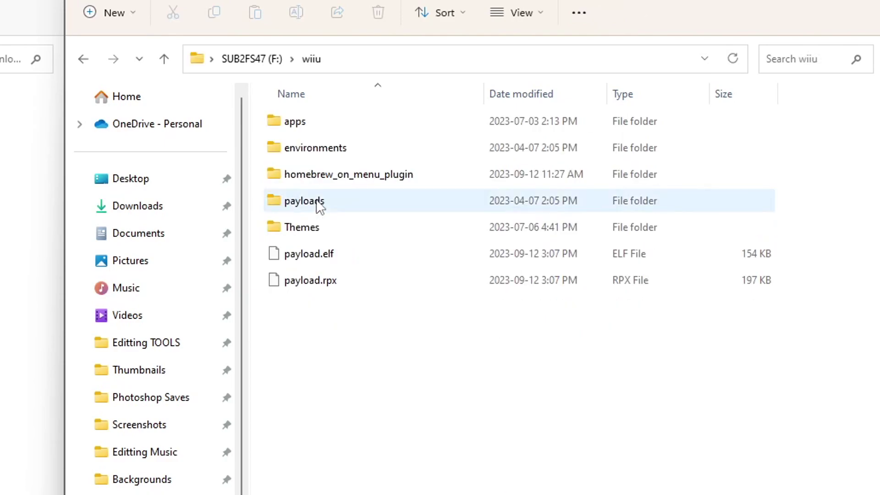
double_click(330, 122)
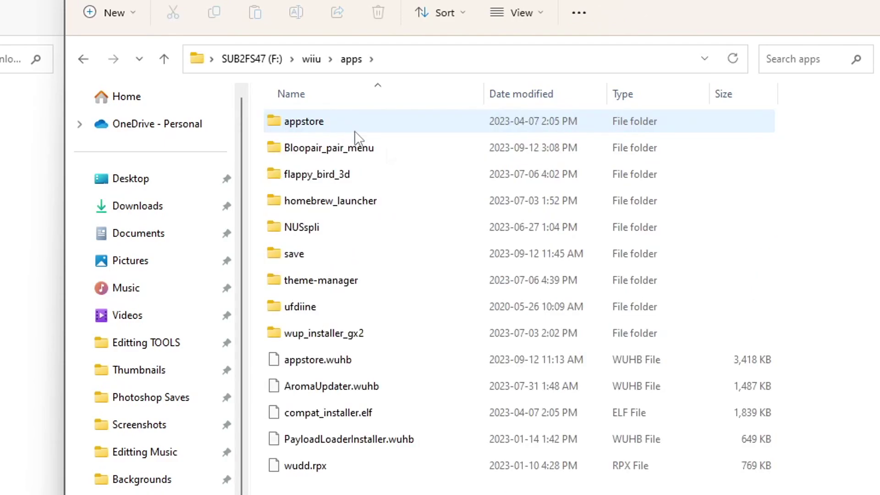
left_click_drag(104, 123, 725, 397)
Step: Check the F:\apps and F:\wiiu\apps folders, ending back at the F: drive root
left_click(596, 47)
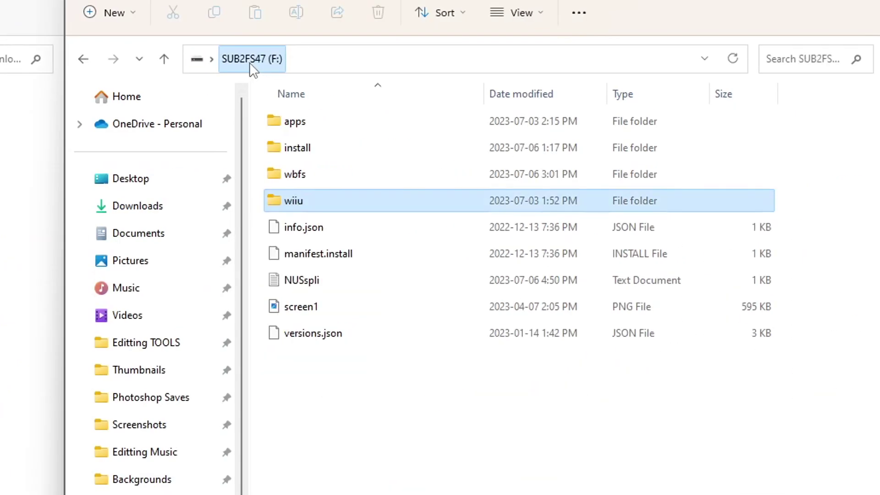
left_click(726, 327)
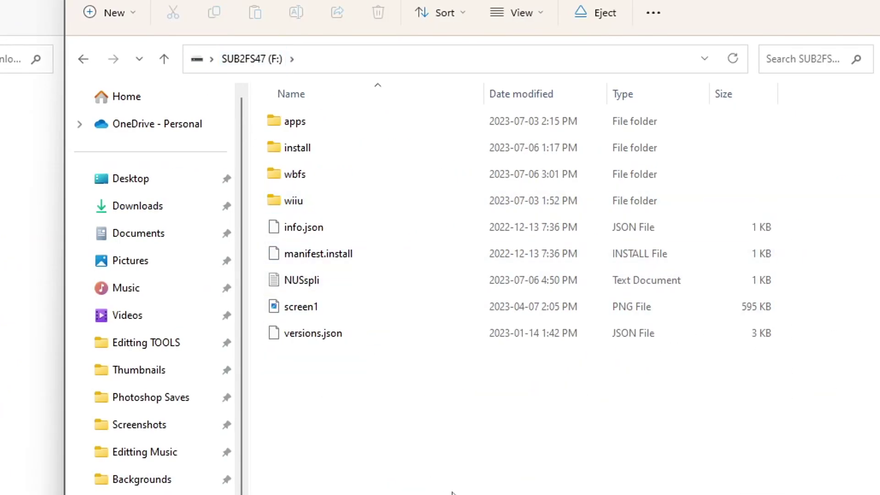
double_click(340, 129)
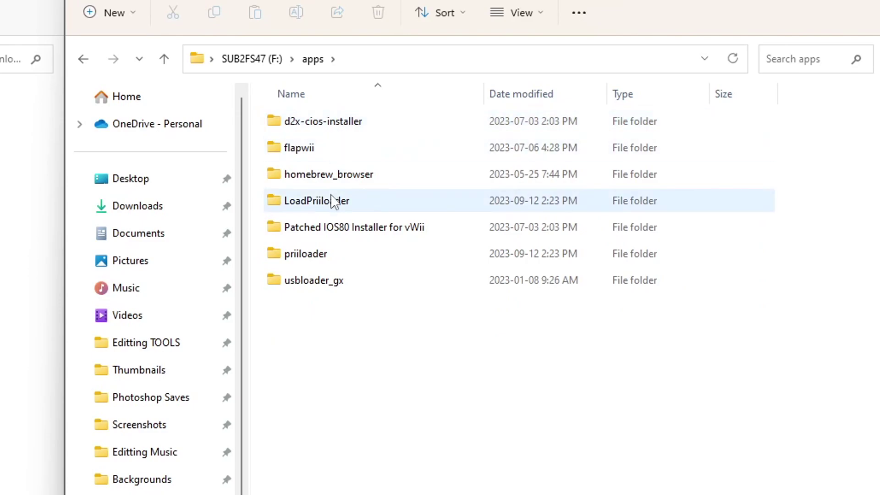
left_click(83, 58)
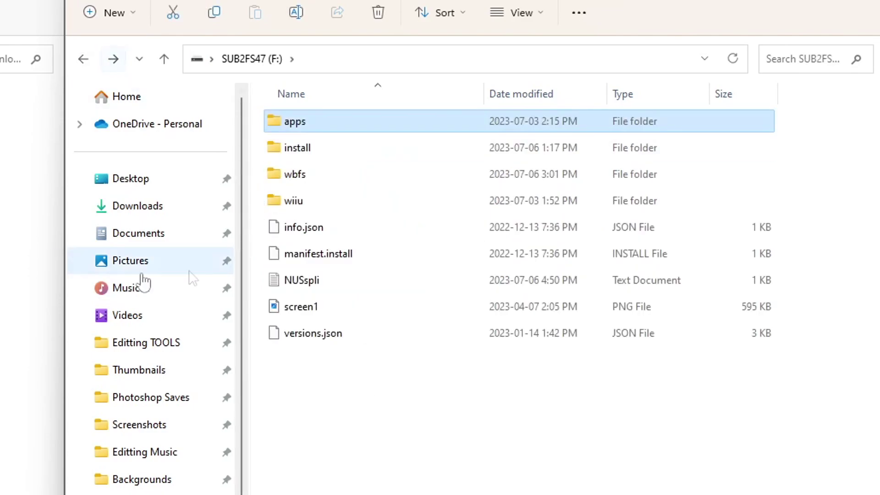
double_click(329, 201)
double_click(324, 124)
left_click(82, 59)
left_click(82, 60)
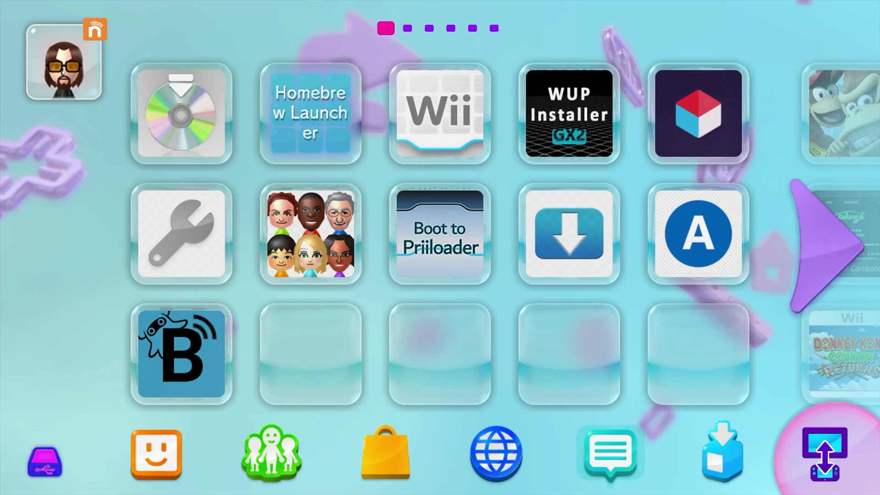
Step: Locate the Boot to Priiloader forwarder on the Wii U Menu, then launch the vWii Wii Menu
left_click(592, 174)
left_click(421, 254)
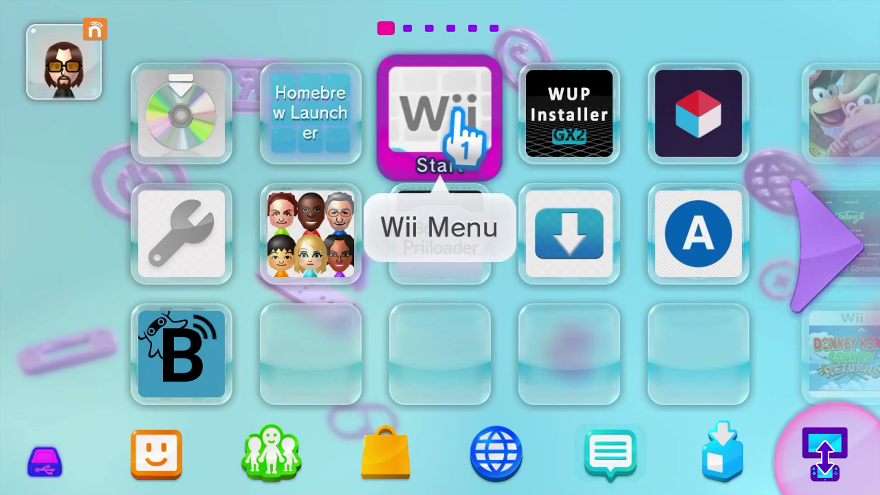
left_click(456, 133)
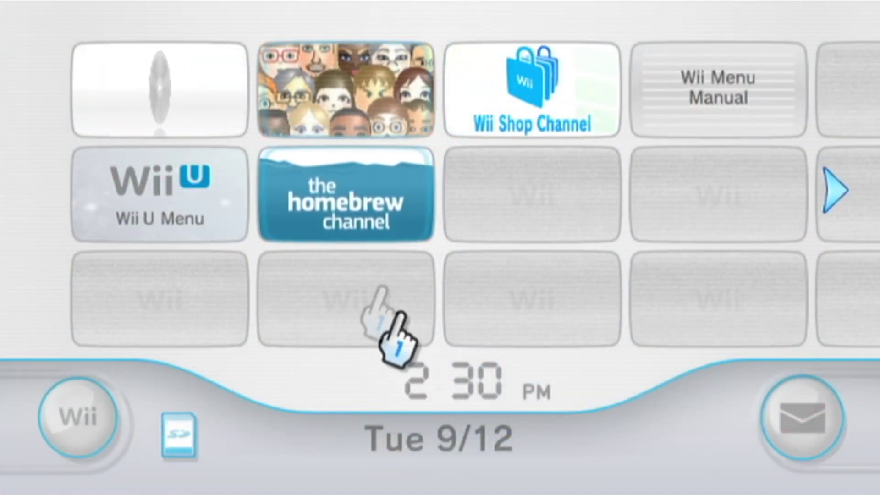
Step: Start the Homebrew Channel and load Priiloader Installer from the second page of apps
left_click(397, 204)
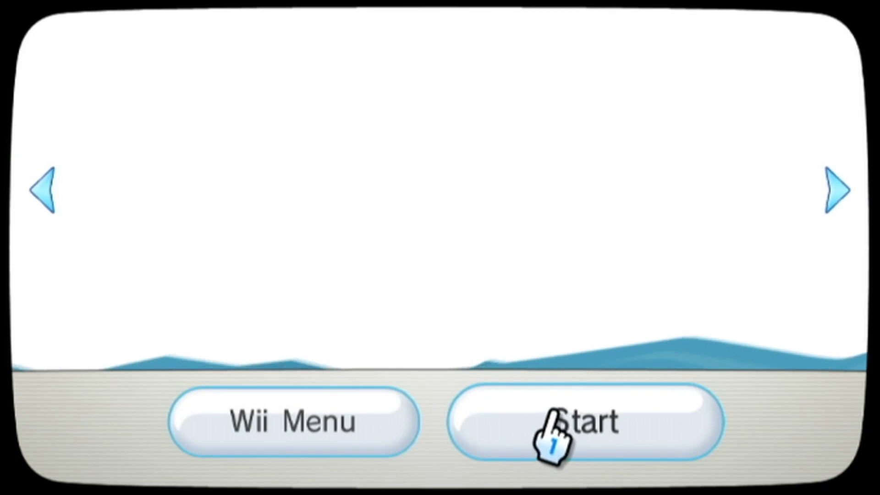
left_click(569, 449)
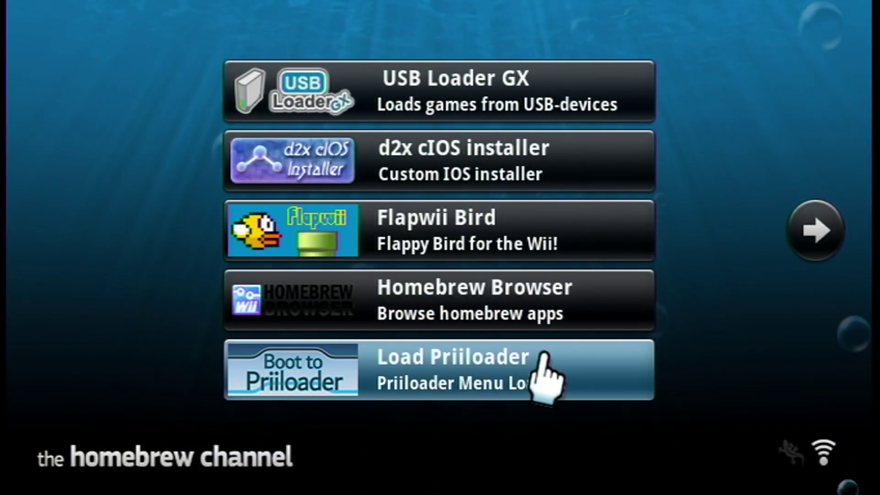
left_click(799, 229)
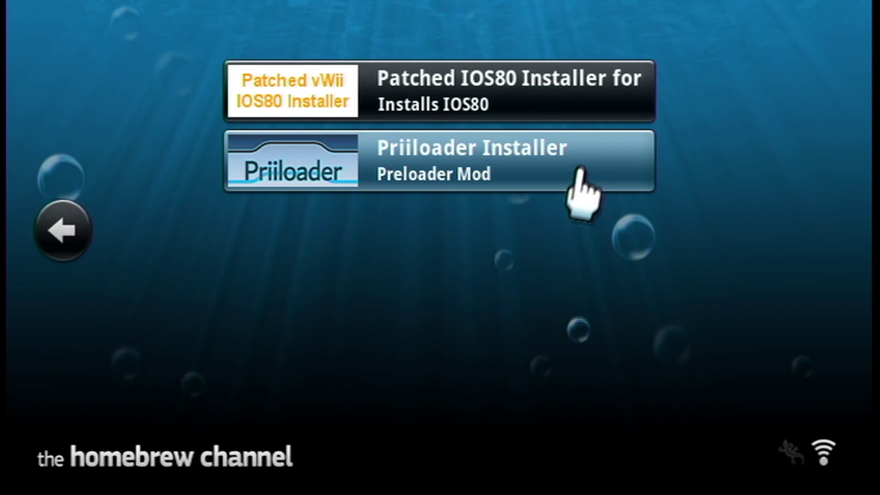
left_click(580, 169)
left_click(476, 378)
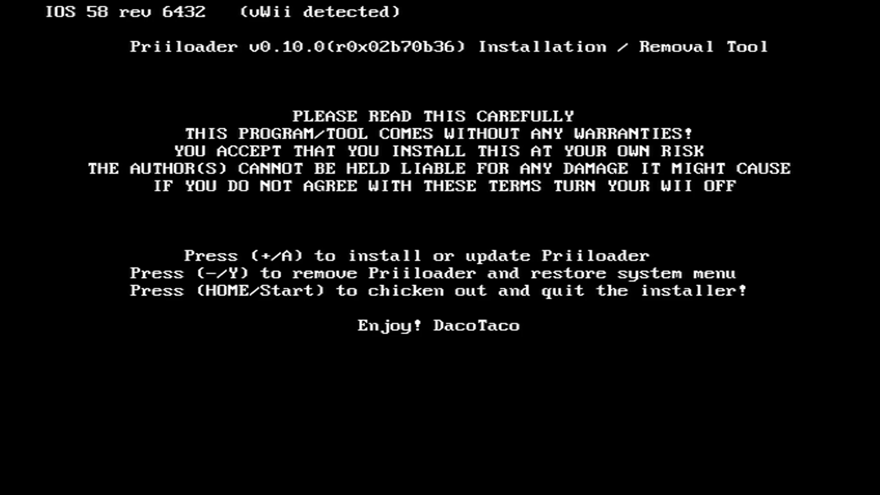
Step: Install Priiloader, exit to the Homebrew Channel, and return to the first app page
key("a")
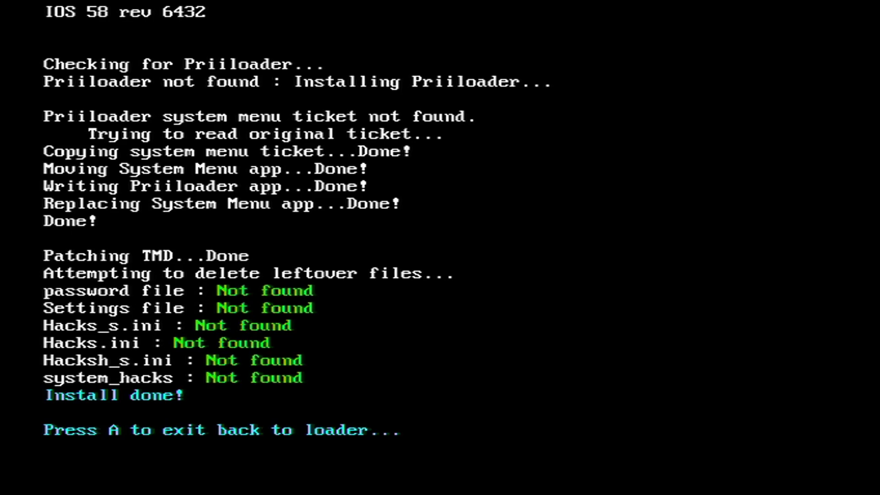
key("a")
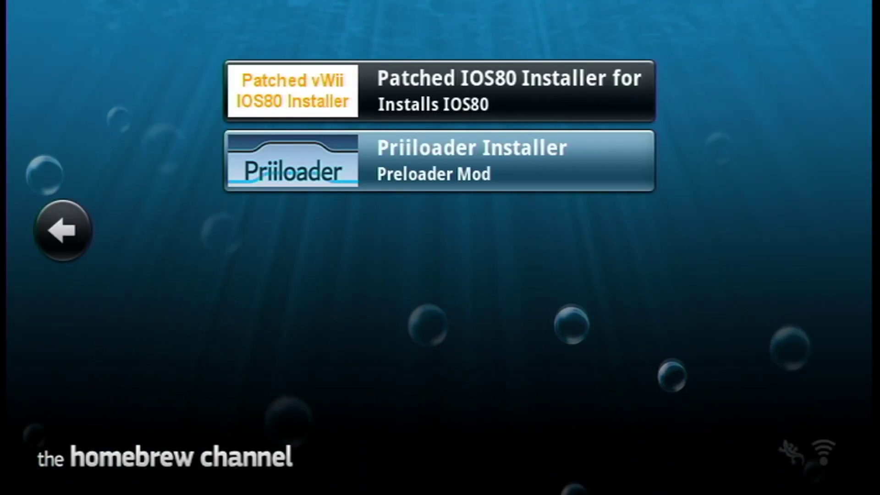
left_click(62, 229)
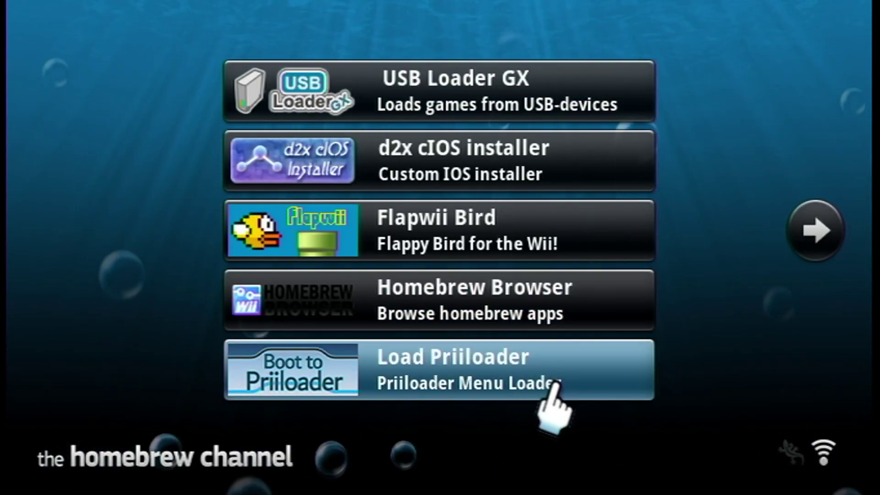
Step: Launch Load Priiloader from the Homebrew Channel and open Priiloader v0.10.0's System Menu Hacks list
left_click(555, 385)
left_click(486, 380)
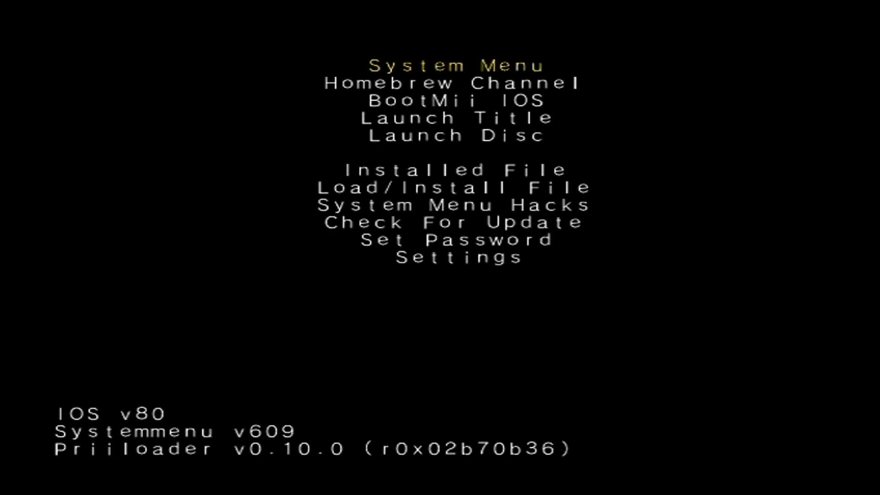
key("Down")
key("Down")
key("Down")
key("Down")
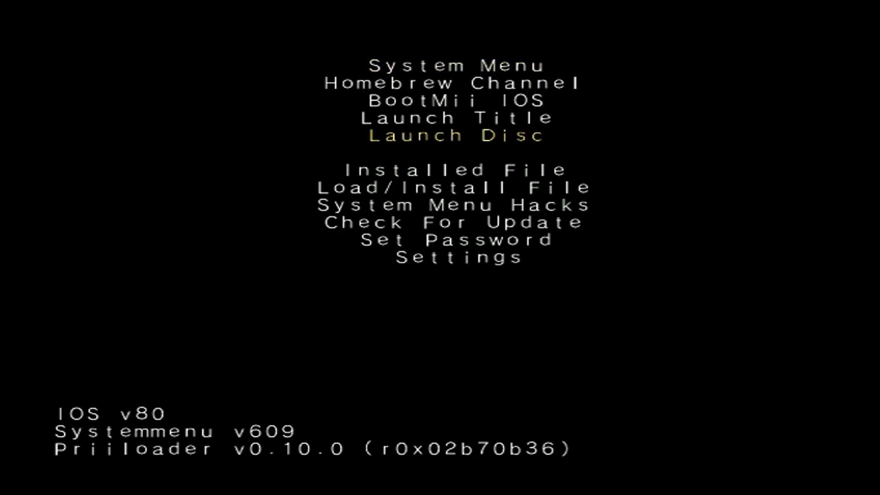
key("Down")
key("Down")
key("Down")
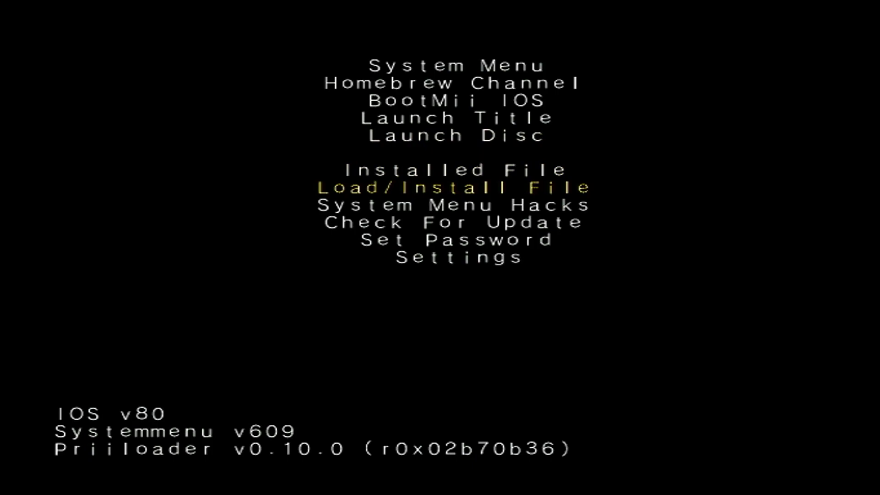
key("Return")
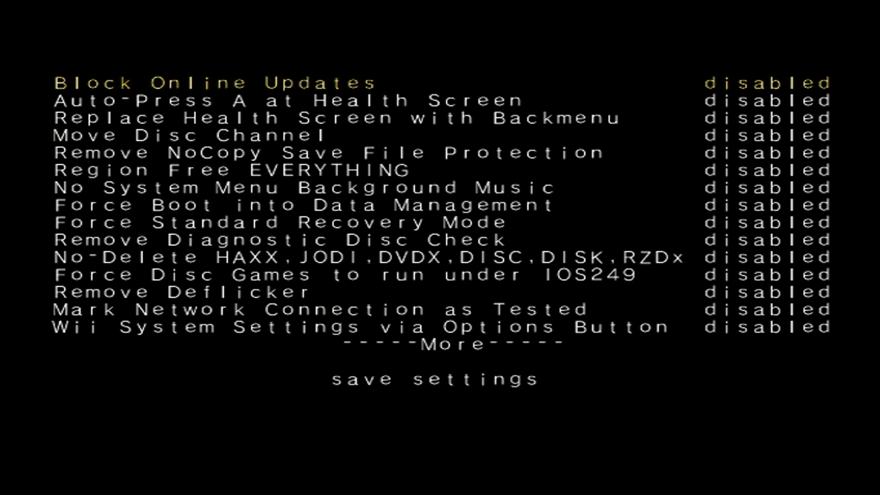
Step: Enable Block Online Updates, Auto-Press A at Health Screen, Move Disc Channel, Region Free EVERYTHING and WiiConnect24 hacks
key("Return")
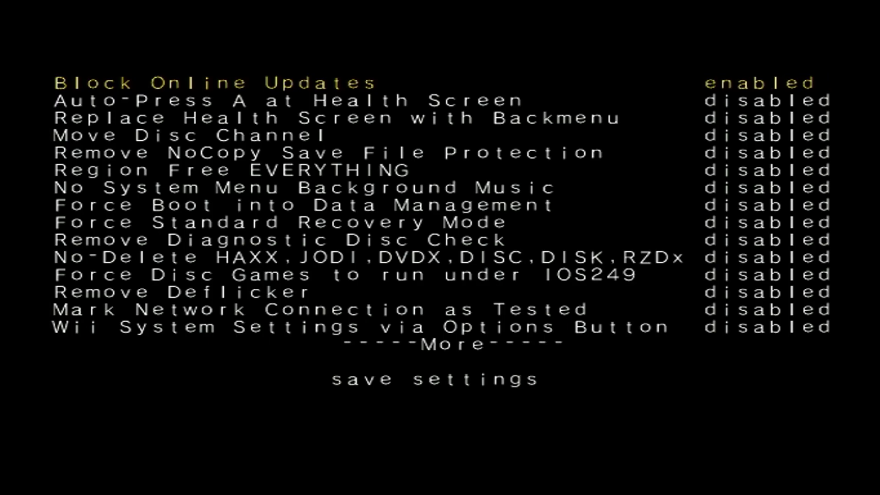
key("Down")
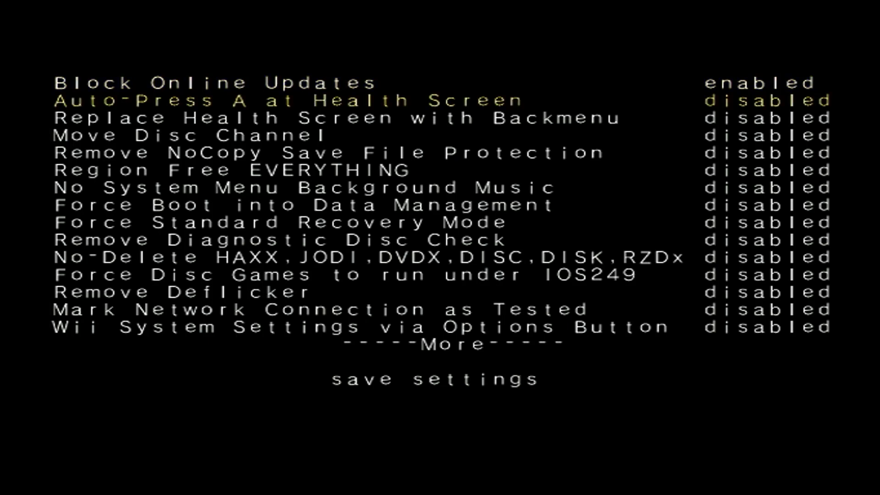
key("Return")
key("Down")
key("Down")
key("Return")
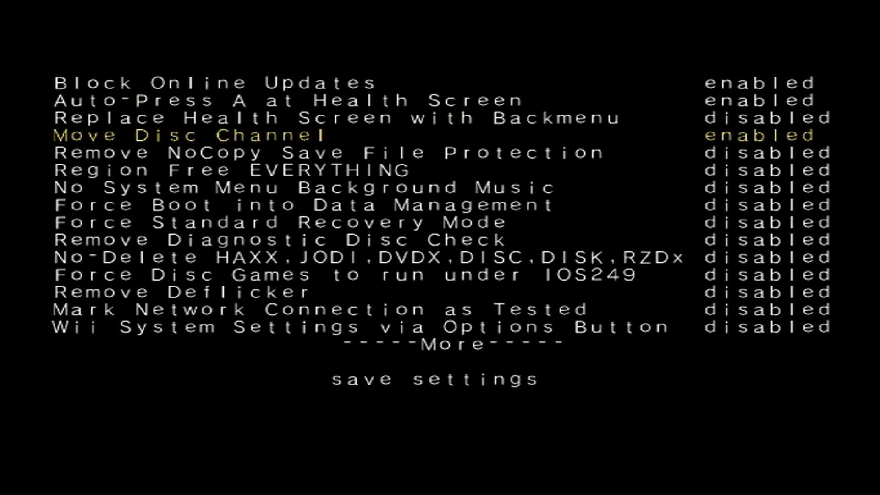
key("Down")
key("Down")
key("Return")
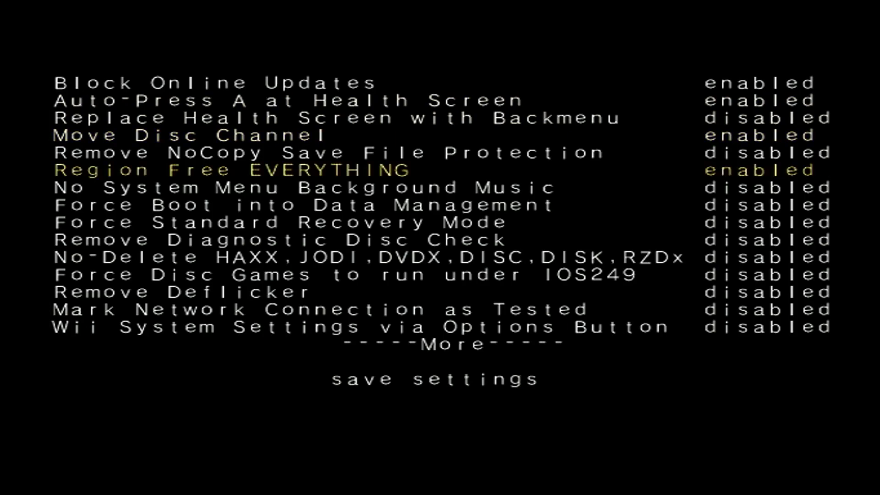
key("Down")
key("Down")
key("Down")
key("Down")
key("Down")
key("Down")
key("Down")
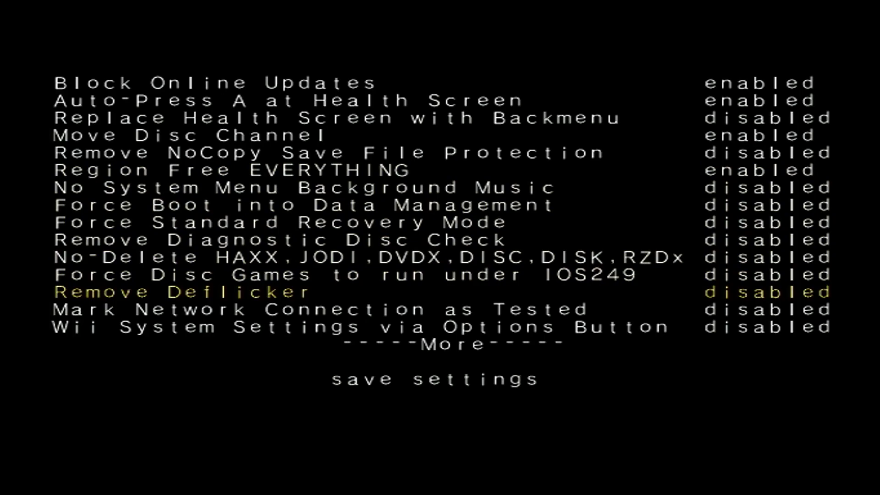
key("Down")
key("Down")
key("Down")
key("Down")
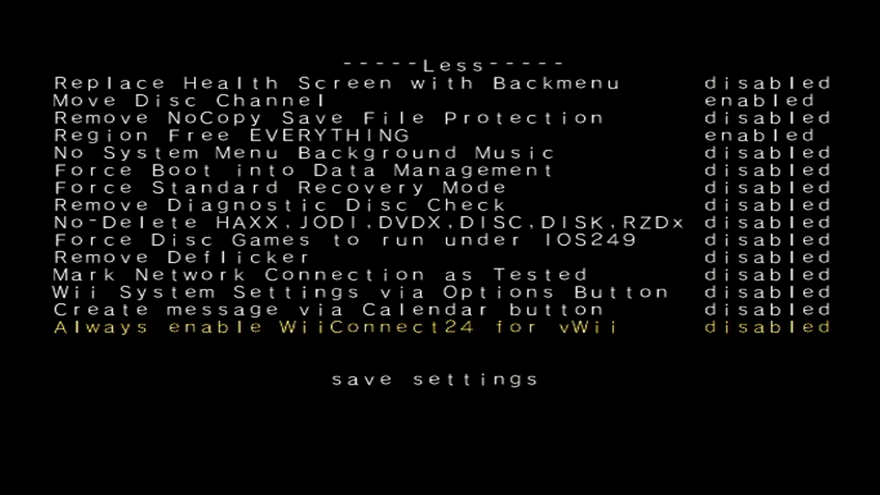
key("Return")
Step: Save the enabled system menu hacks using the save settings entry
key("Down")
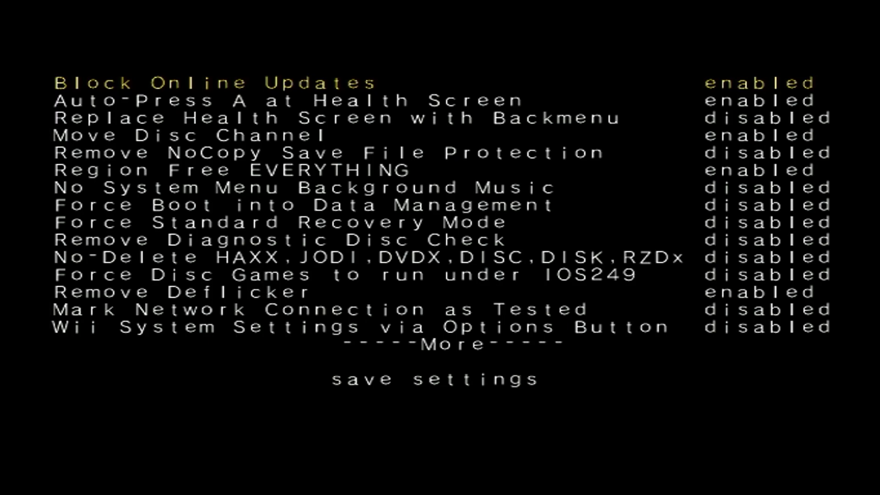
key("Down")
key("Down")
key("Down")
key("Down")
key("Down")
key("Down")
key("Down")
key("Down")
key("Down")
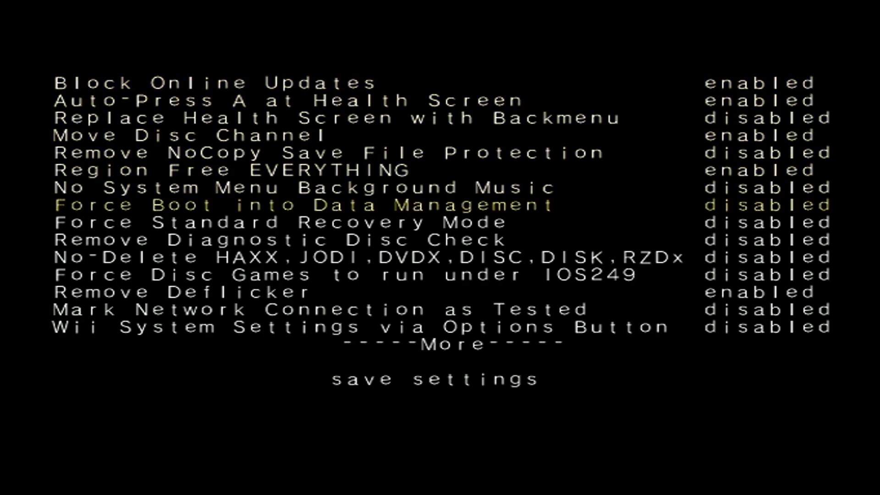
key("Down")
key("Down")
key("Down")
key("Down")
key("Down")
key("Down")
key("Down")
key("Down")
key("Down")
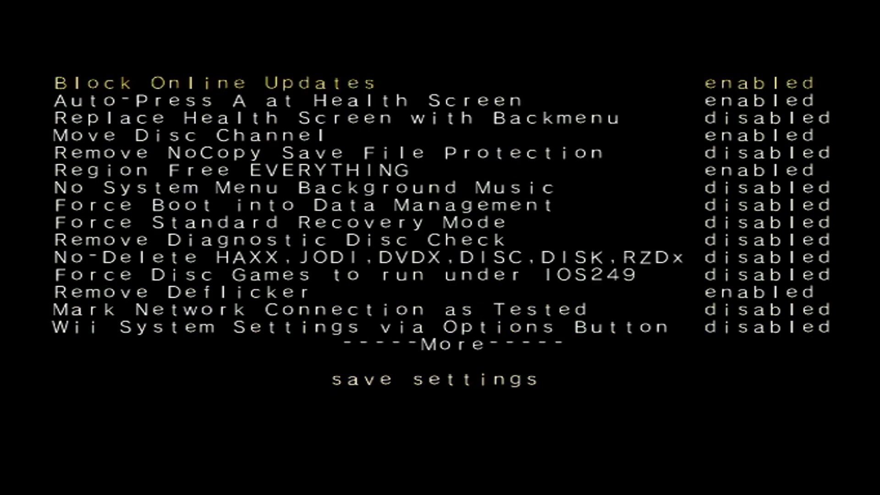
key("Up")
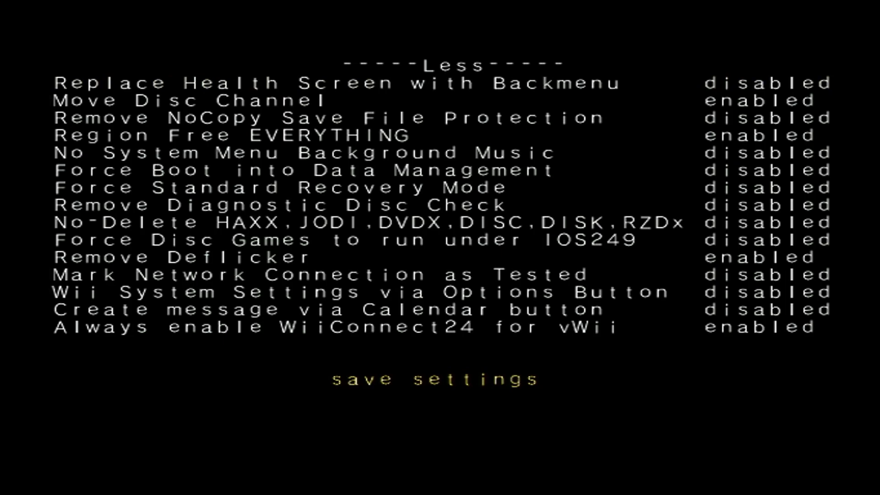
key("Return")
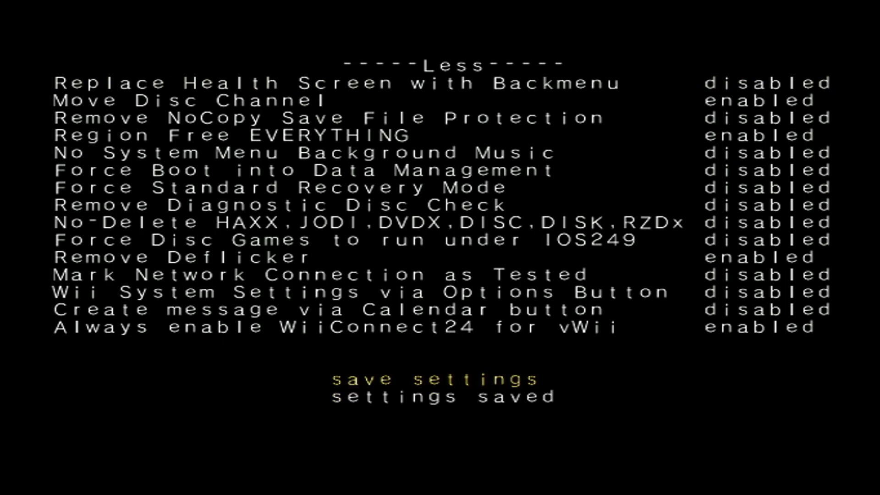
Step: Return to Priiloader's main menu and launch the Homebrew Channel
key("Escape")
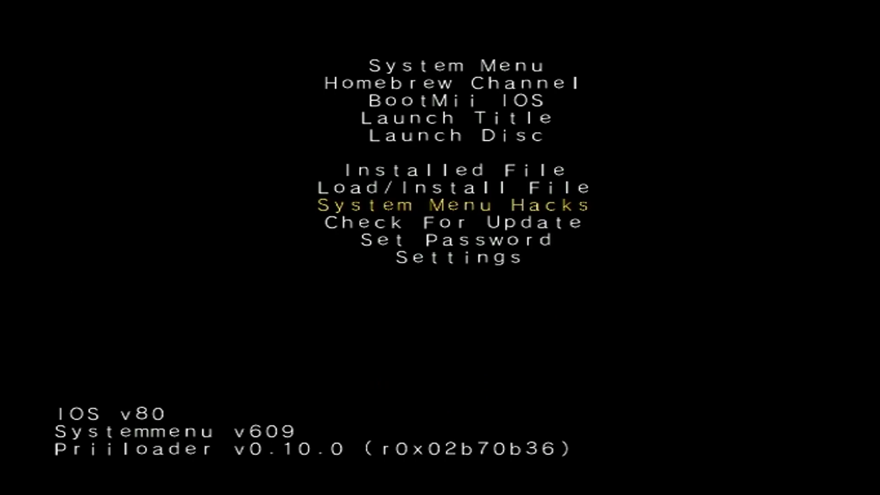
key("Up")
key("Up")
key("Up")
key("Up")
key("Up")
key("Up")
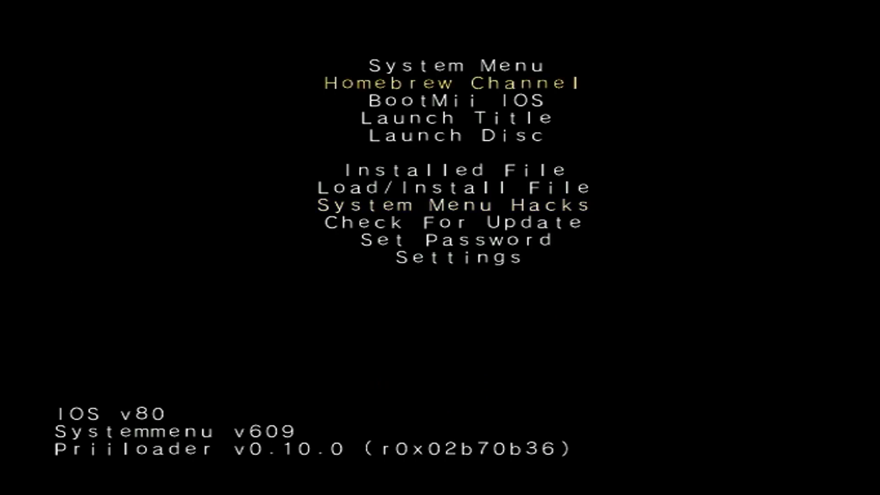
key("Up")
key("Down")
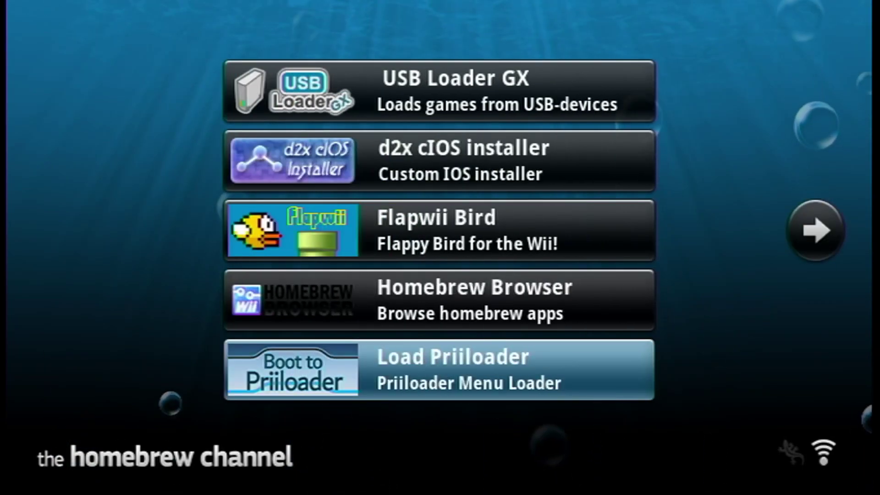
Step: Exit the Homebrew Channel to the console's system menu via its Home menu
key("Home")
key("Down")
key("Down")
key("Down")
key("Up")
key("Return")
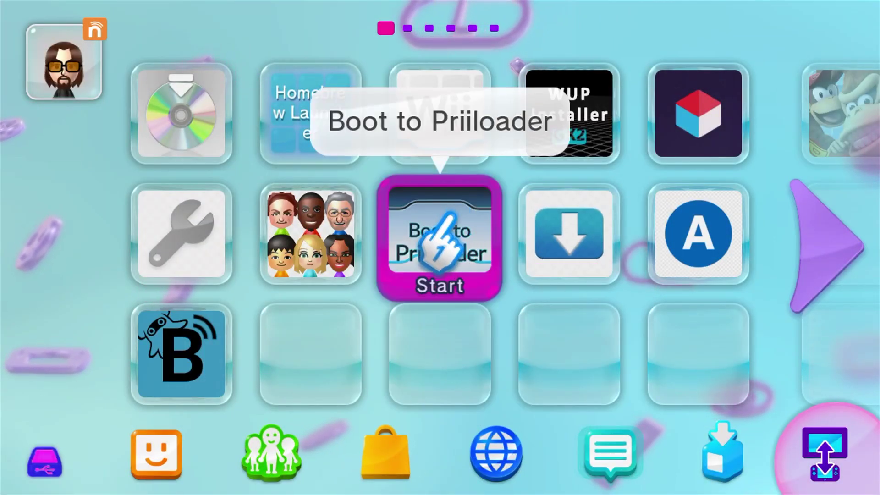
Step: Launch the Boot to Priiloader forwarder tile from the Wii U Menu
left_click(443, 237)
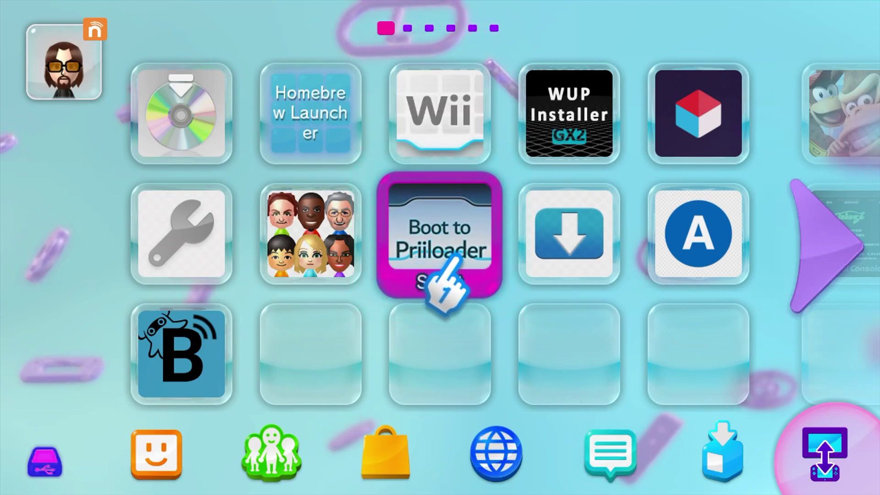
left_click(446, 256)
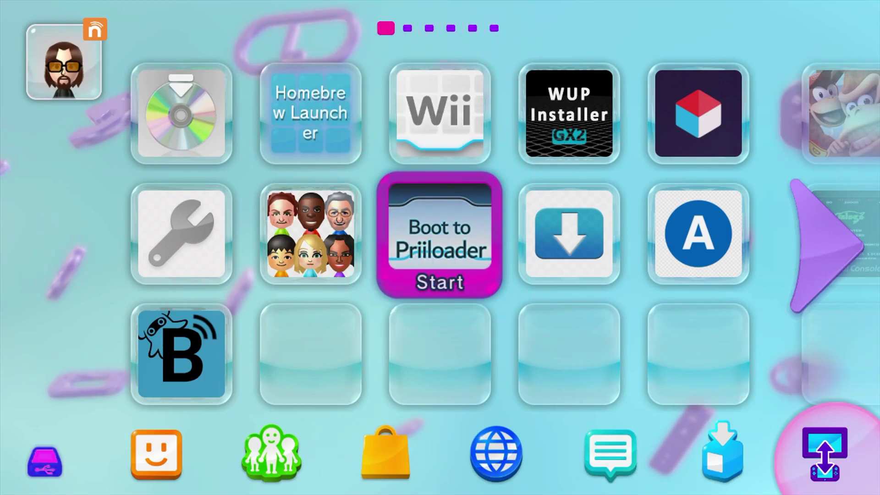